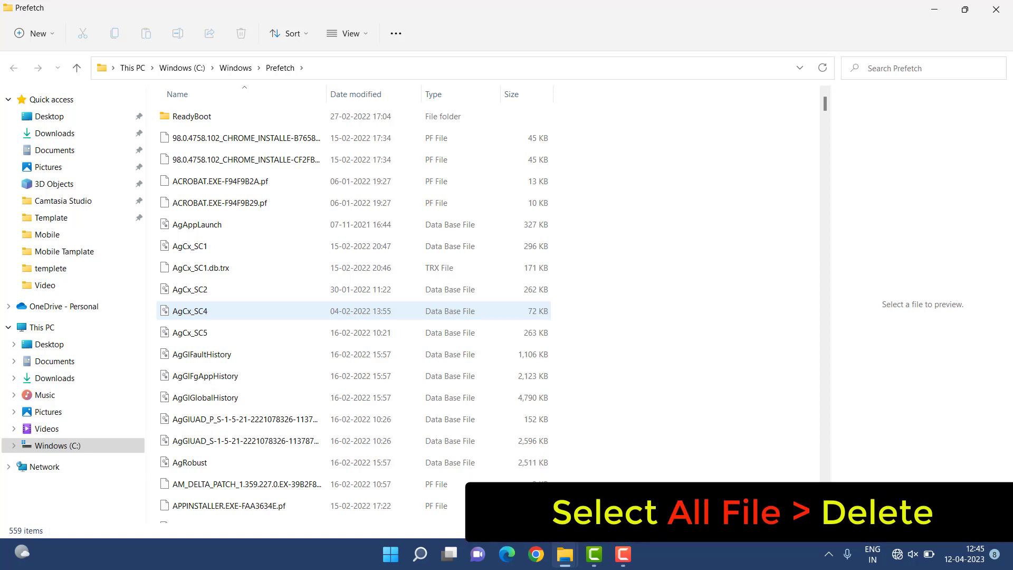
left_click(349, 311)
key("a")
left_click(348, 138)
key("a")
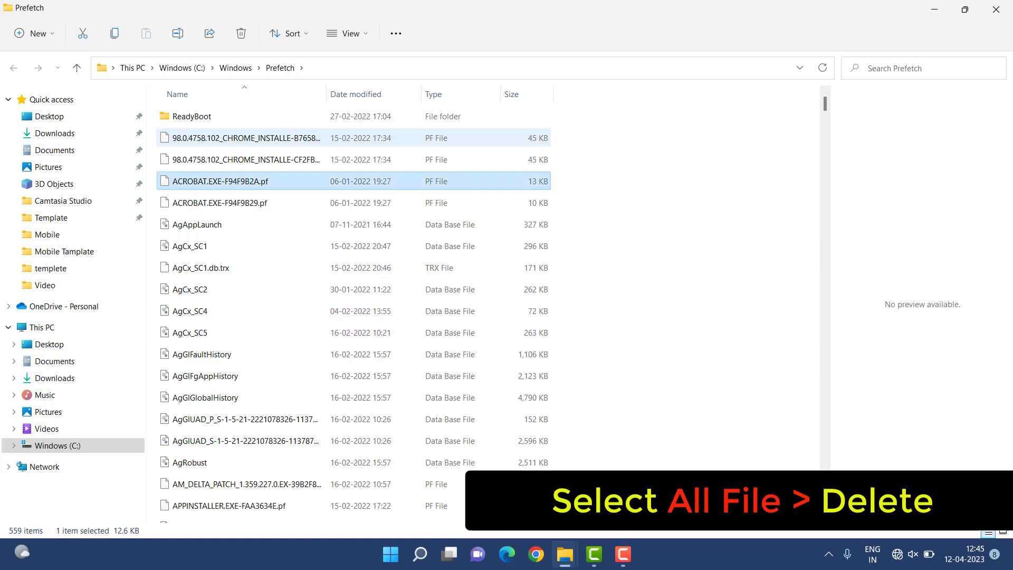
left_click(349, 138)
Step: Permanently delete the Prefetch items from the ReadyBoot folder through MICROSOFT.NOTES.EXE-0CC624FA.pf, and close the folder window
left_click(349, 116)
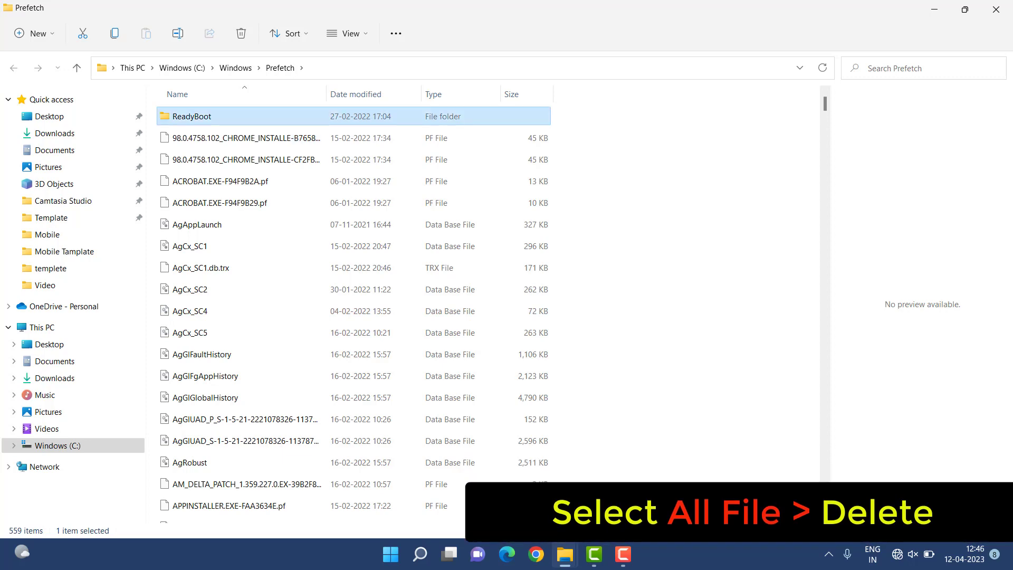
left_click_drag(825, 104, 826, 233)
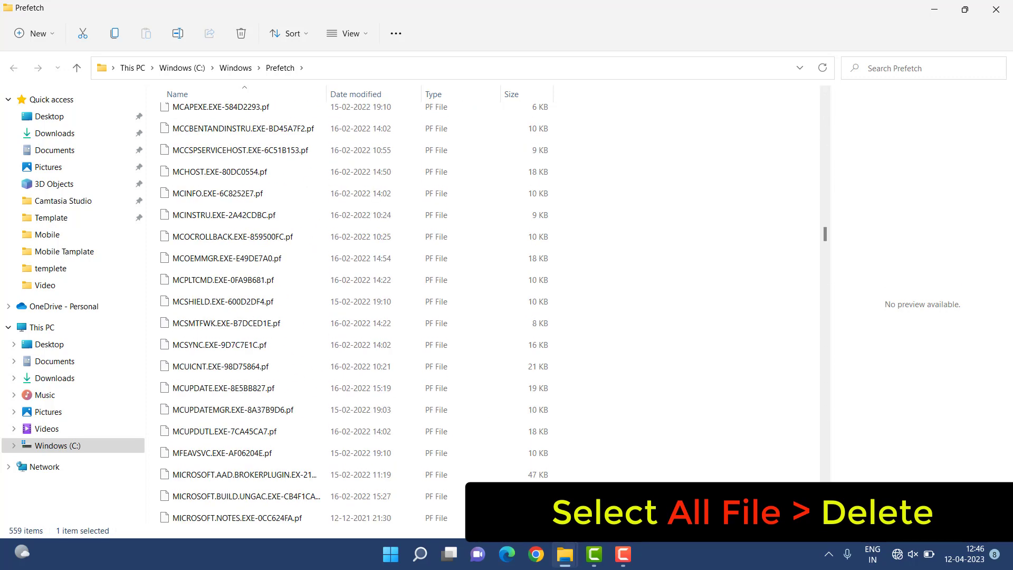
left_click(349, 515, "shift")
key("shift+Delete")
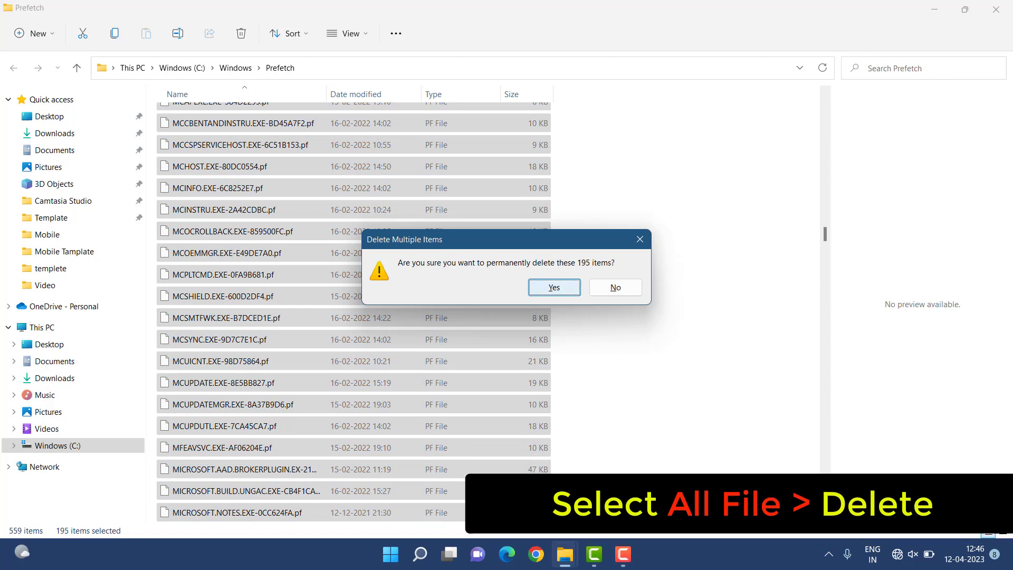
left_click(554, 287)
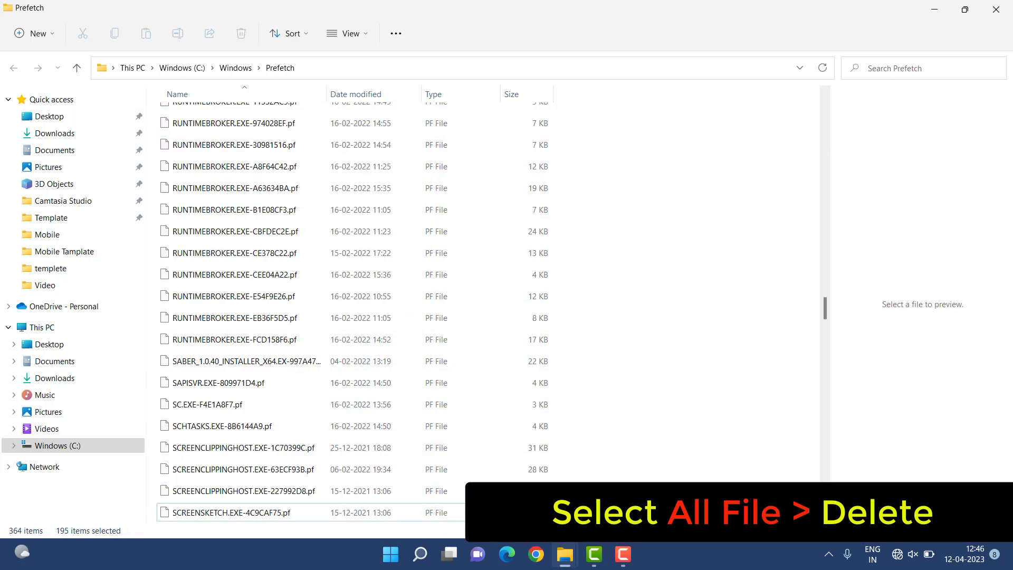
left_click(996, 9)
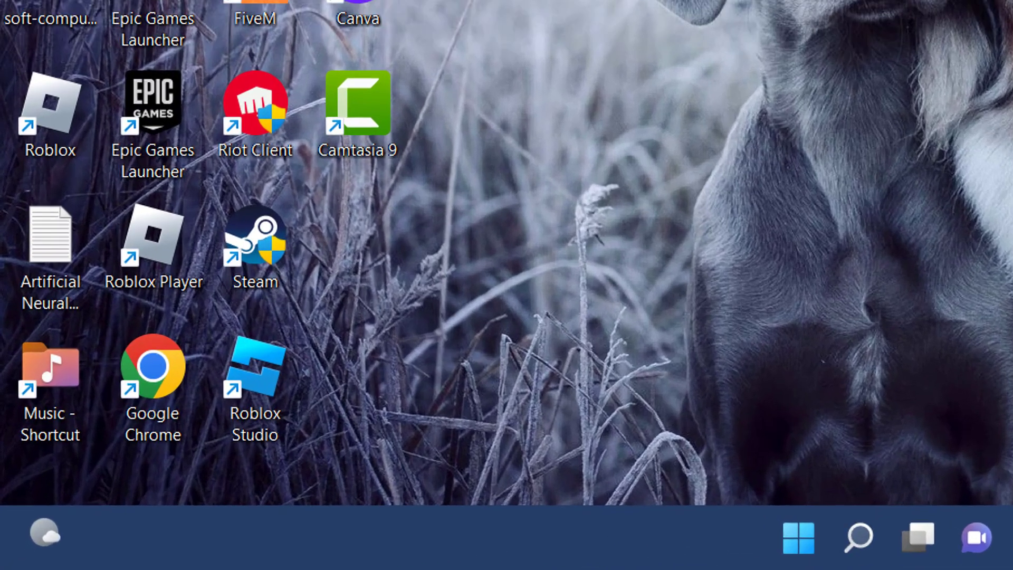
Step: Open the Windows Temp folder by running the command "temp"
key("super+r")
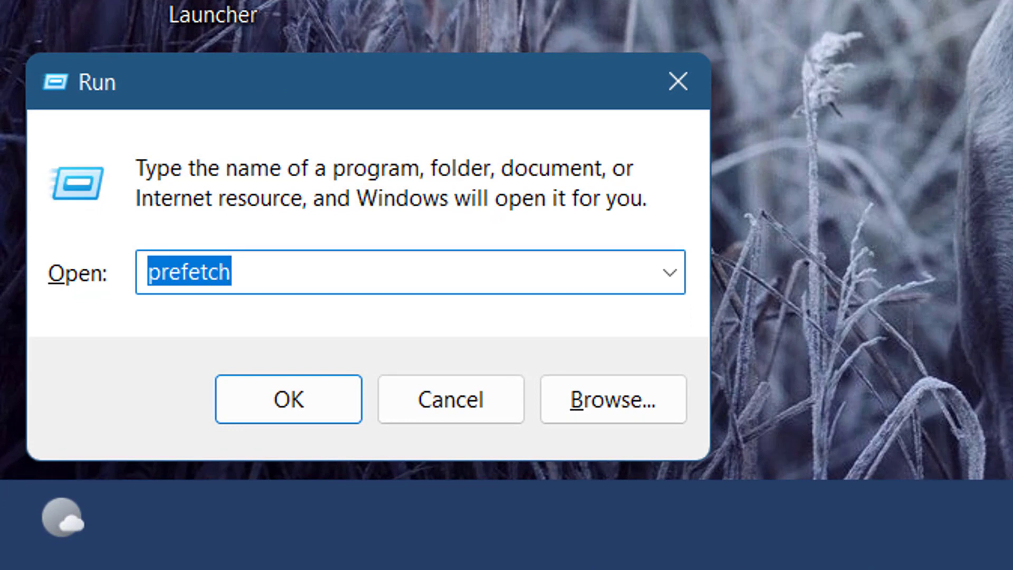
key("BackSpace")
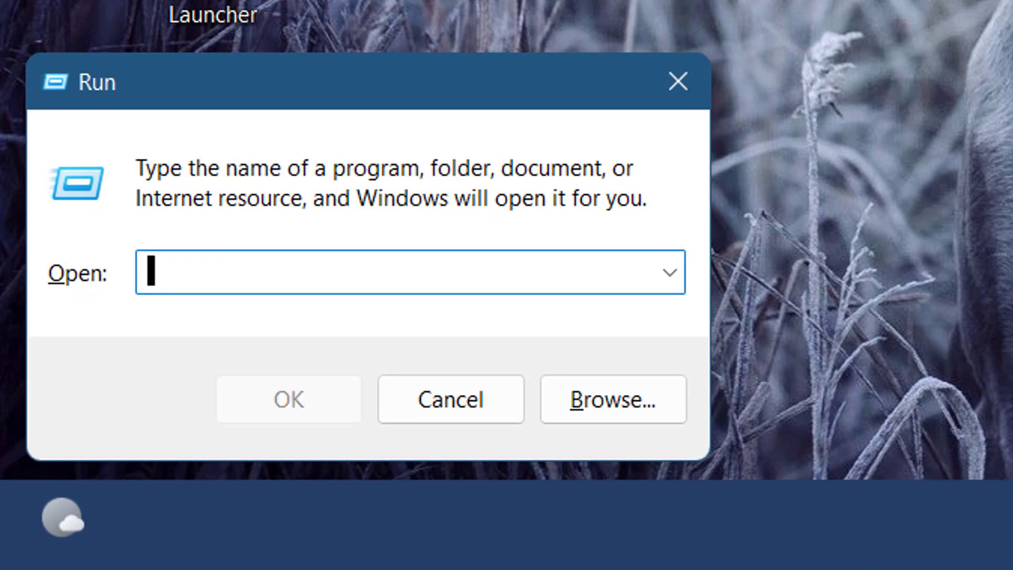
type("tem")
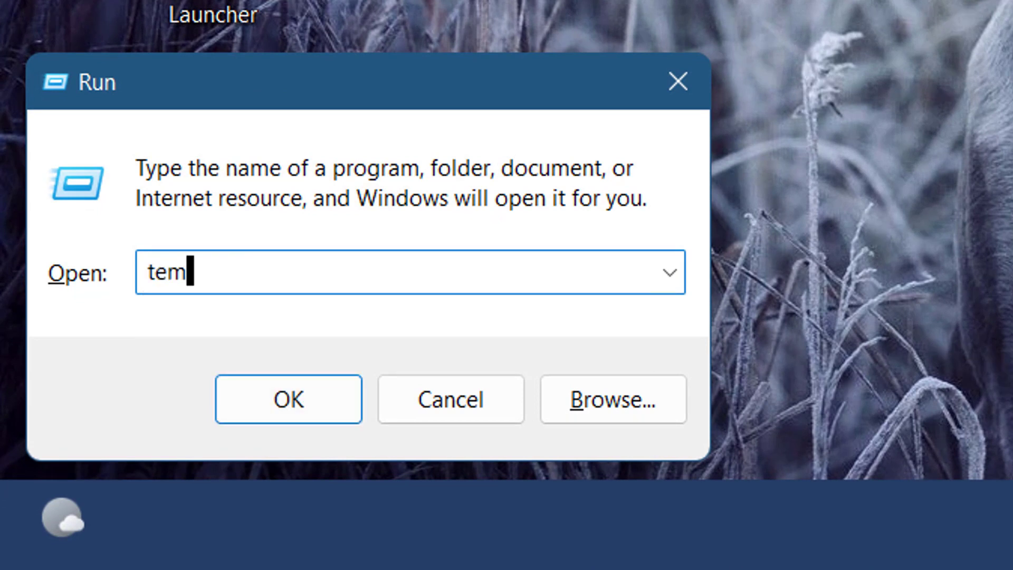
type("p")
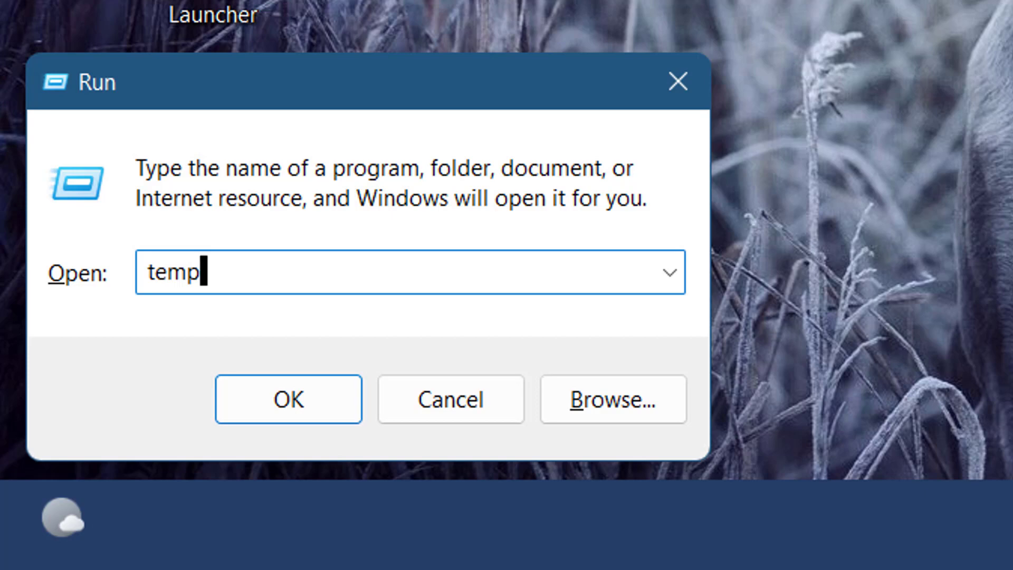
key("Return")
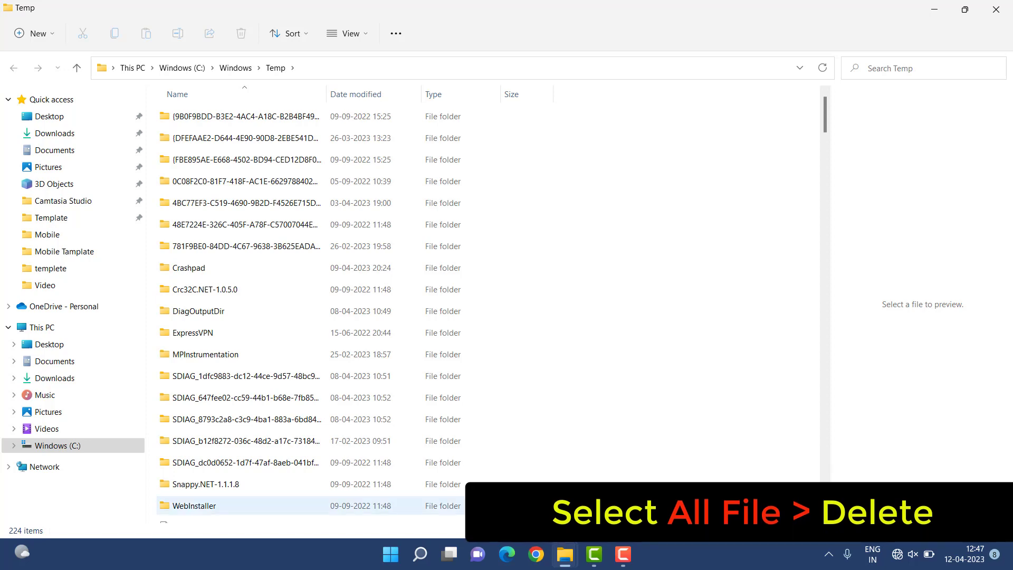
Step: Permanently delete all items in the Windows Temp folder, granting administrator permission for the protected folder
scroll(369, 469, "down", 15)
scroll(370, 469, "down", 10)
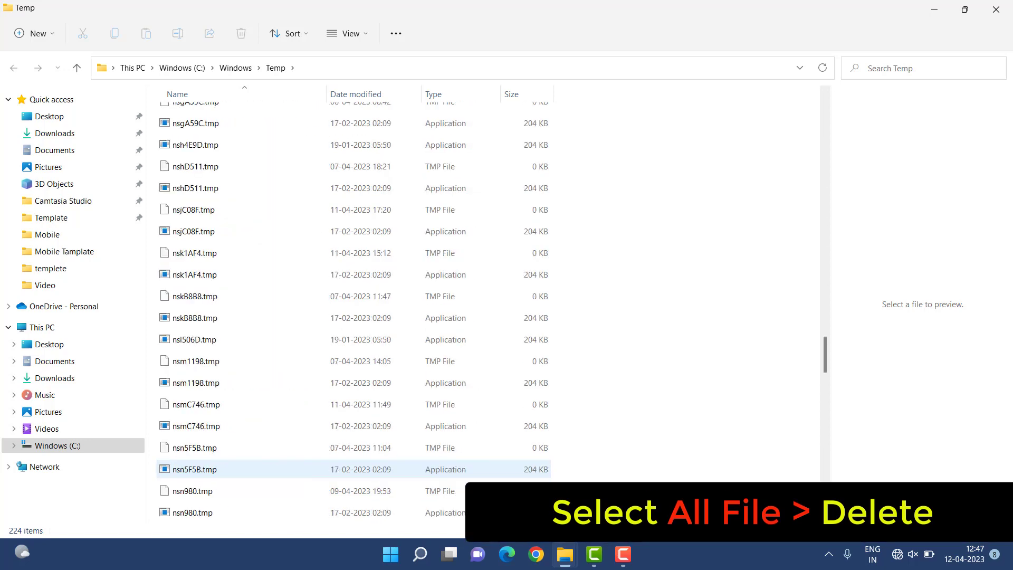
scroll(316, 513, "down", 10)
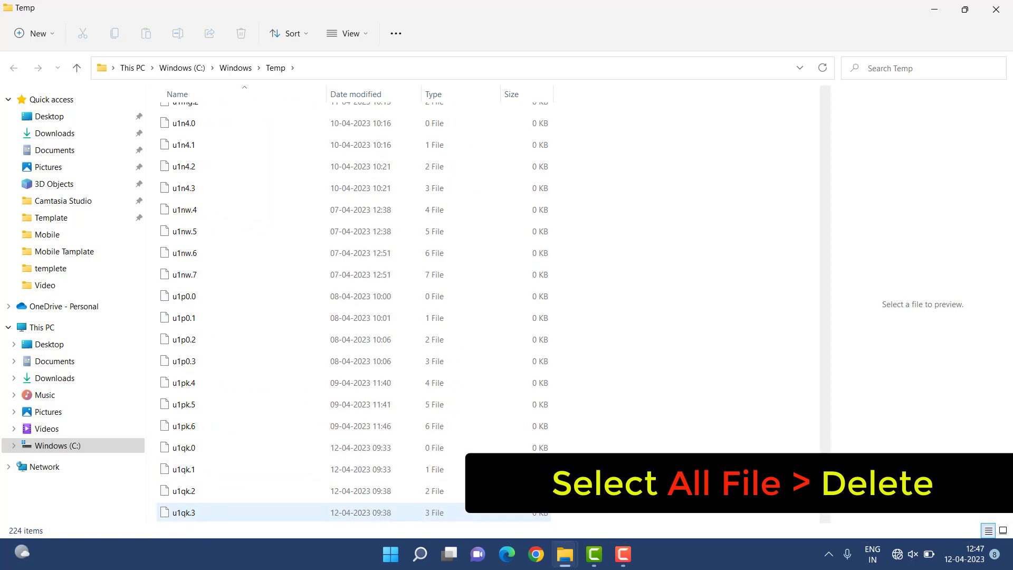
key("ctrl+a")
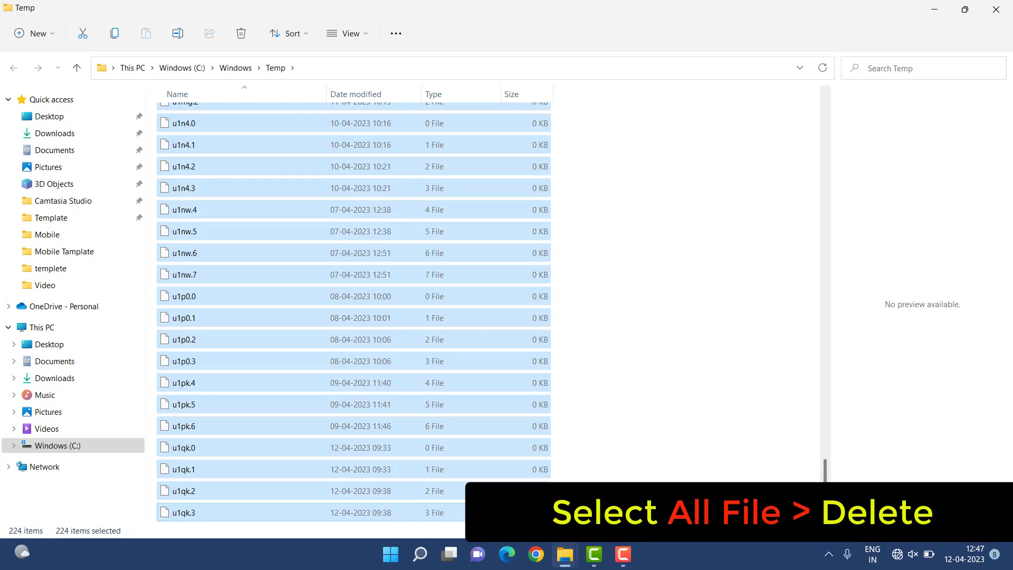
key("shift+Delete")
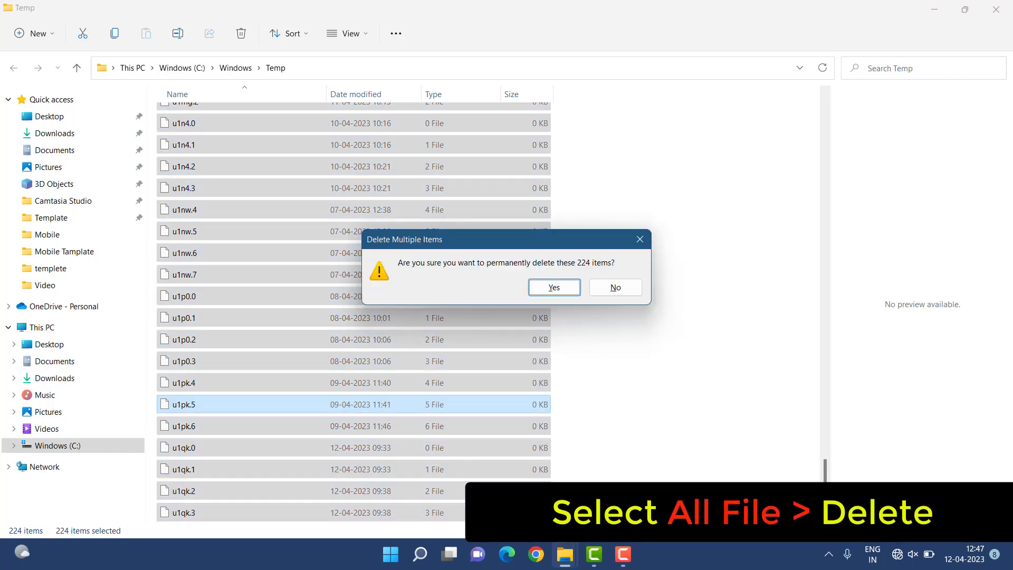
key("Return")
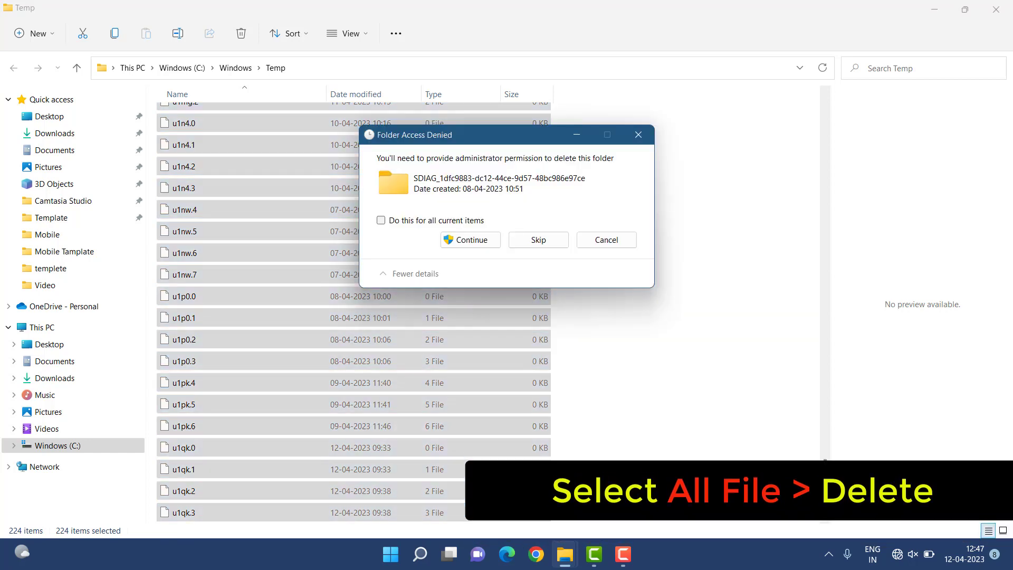
key("Return")
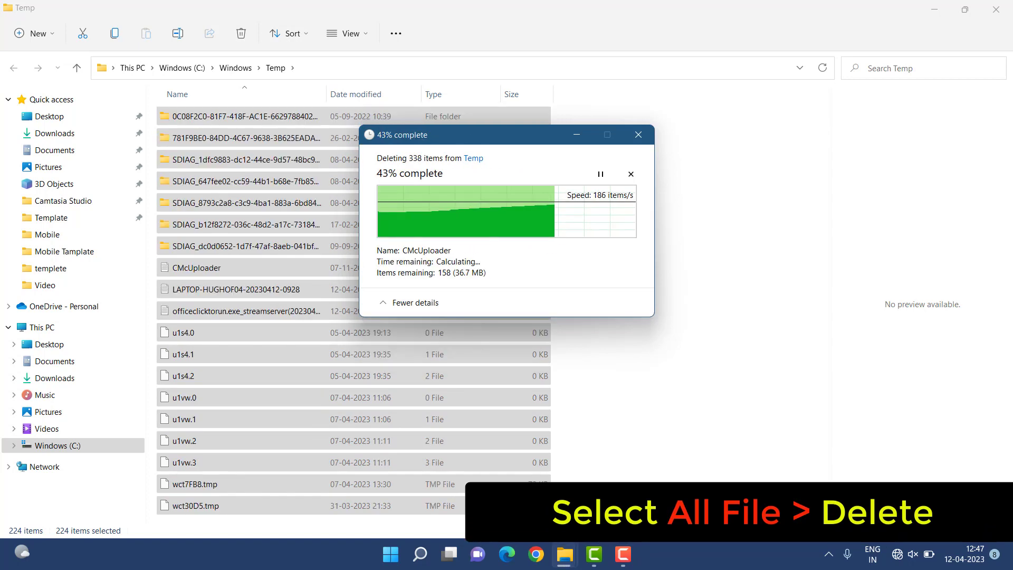
Step: Retry deleting the in-use CMcUploader file, cancel the rest of the deletion, and close the Temp folder window
left_click(471, 280)
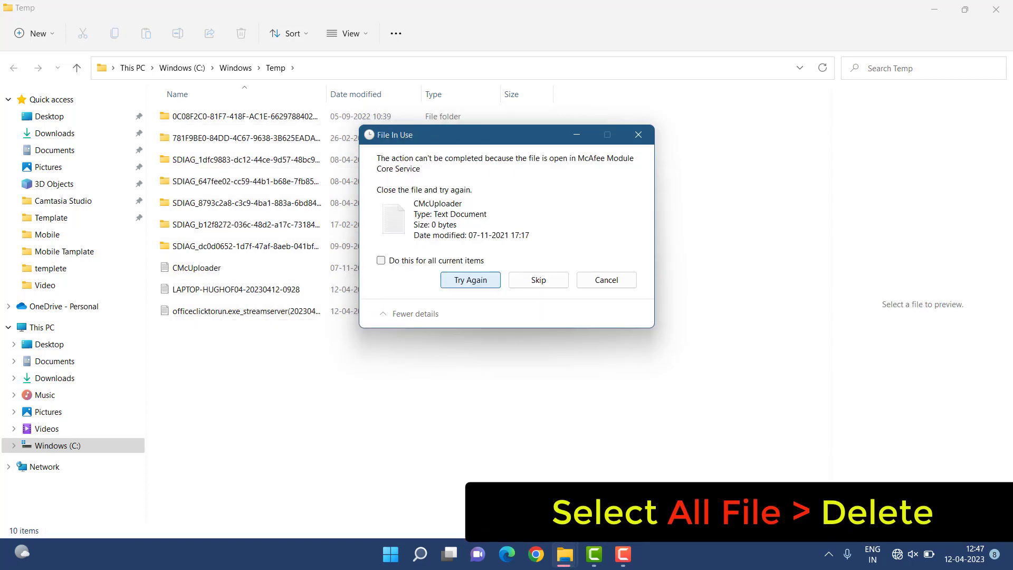
left_click(470, 280)
left_click(638, 135)
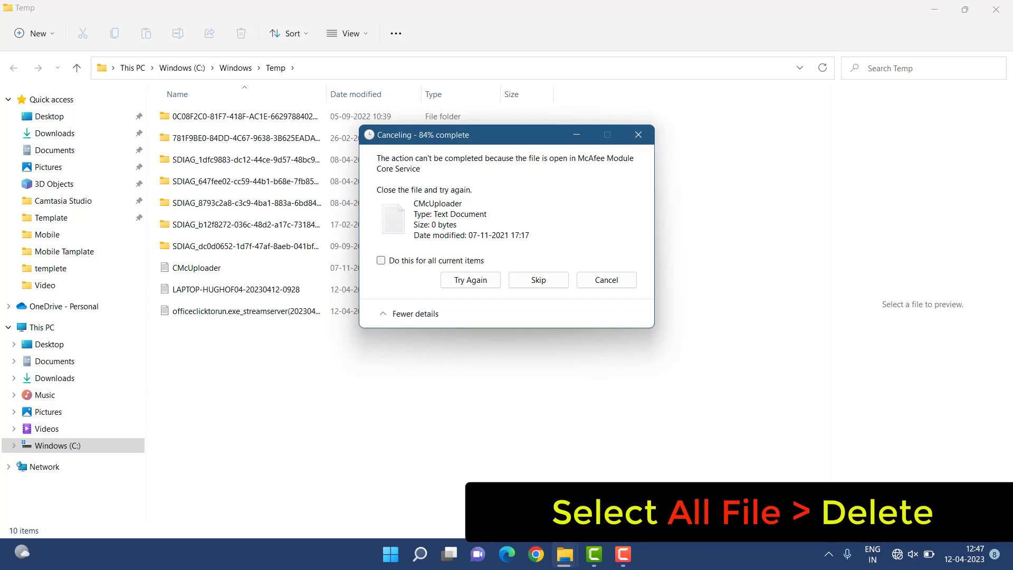
left_click(638, 134)
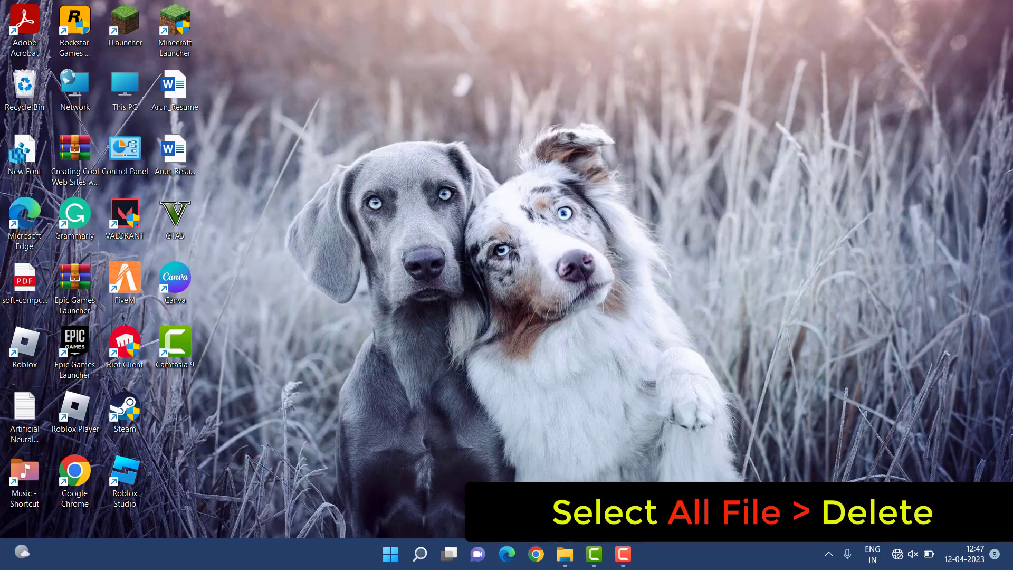
left_click(996, 9)
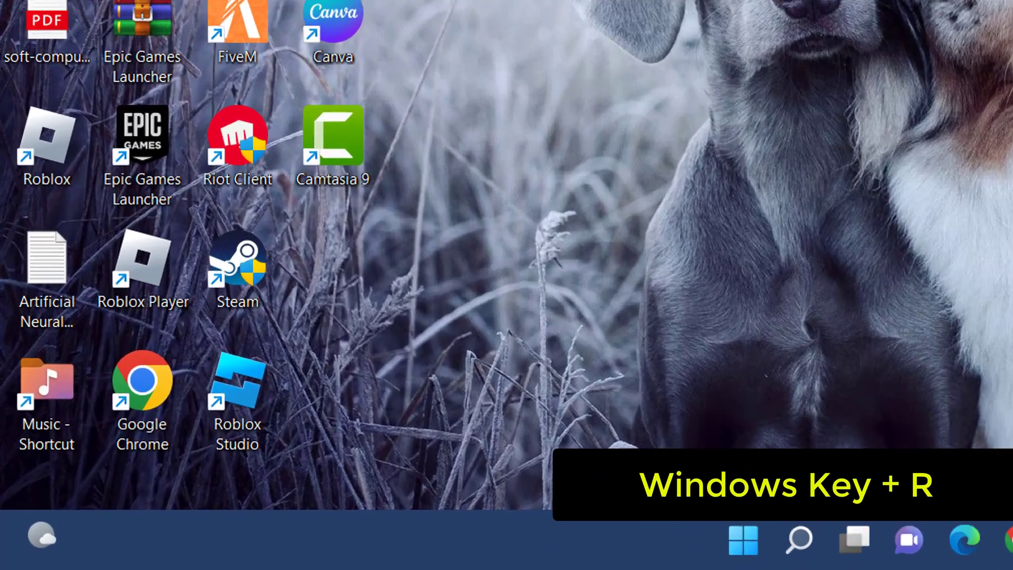
Step: Open the user's local Temp folder by running the command "%temp%"
key("super+r")
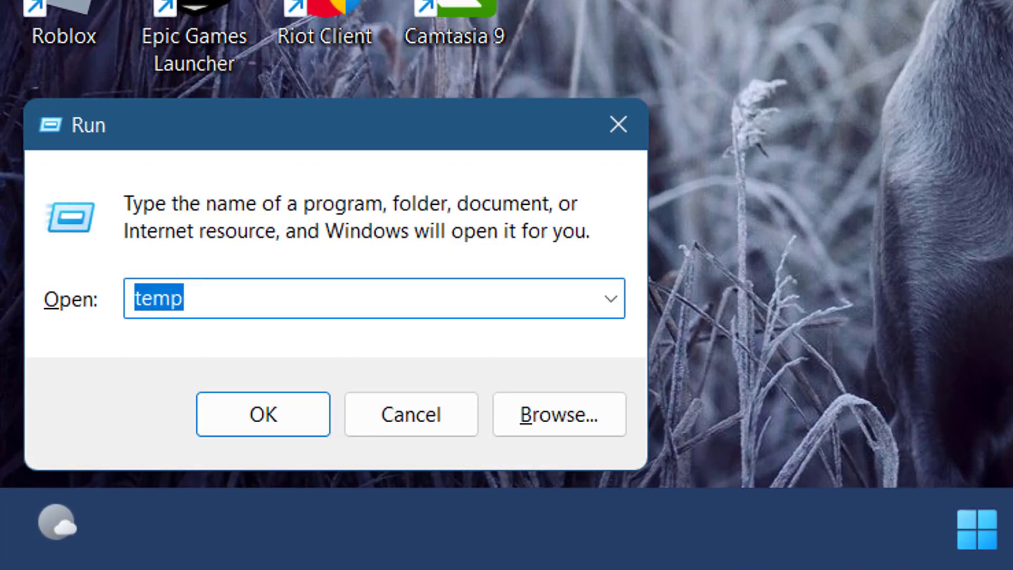
key("BackSpace")
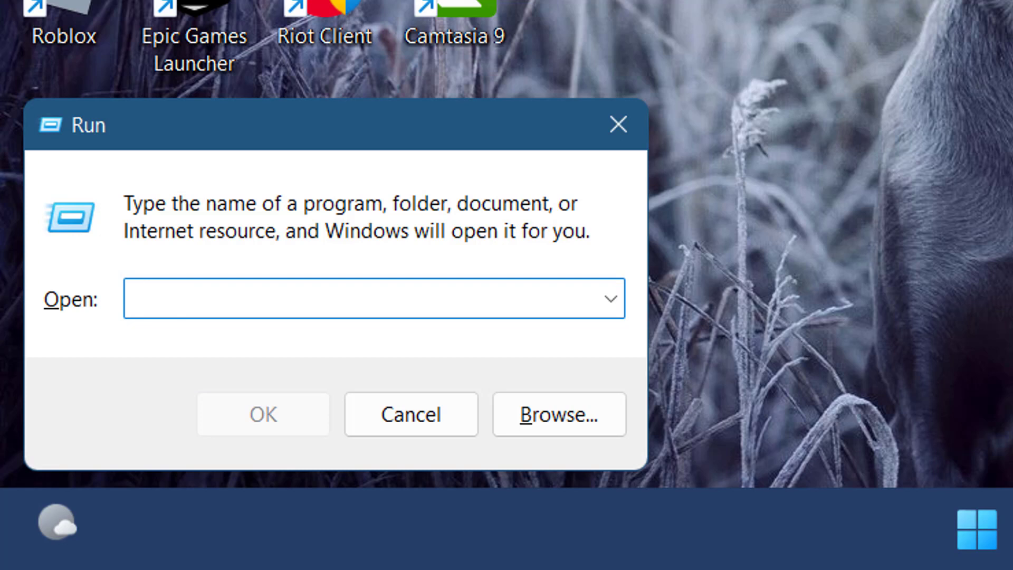
type("%")
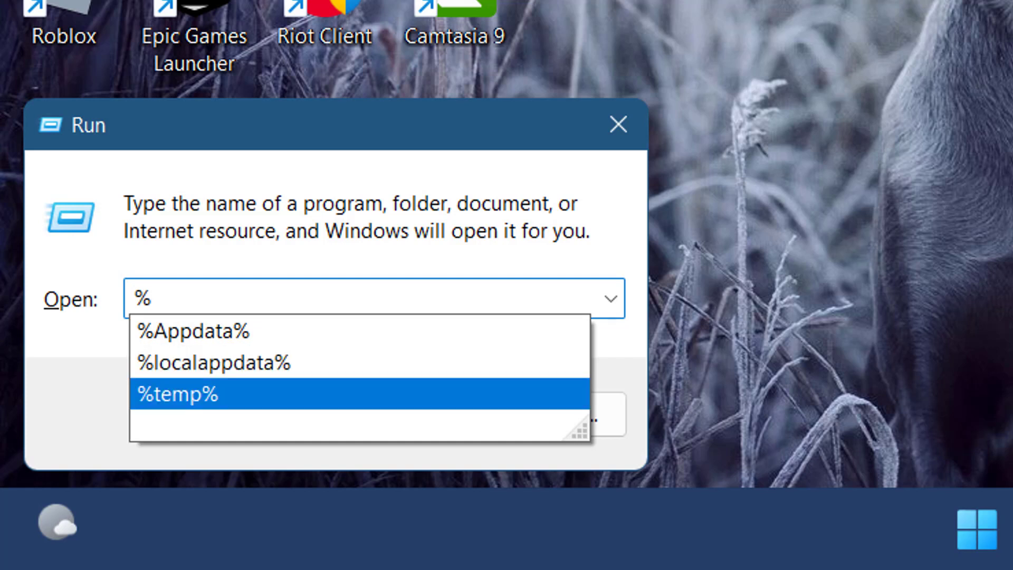
left_click(178, 394)
key("Return")
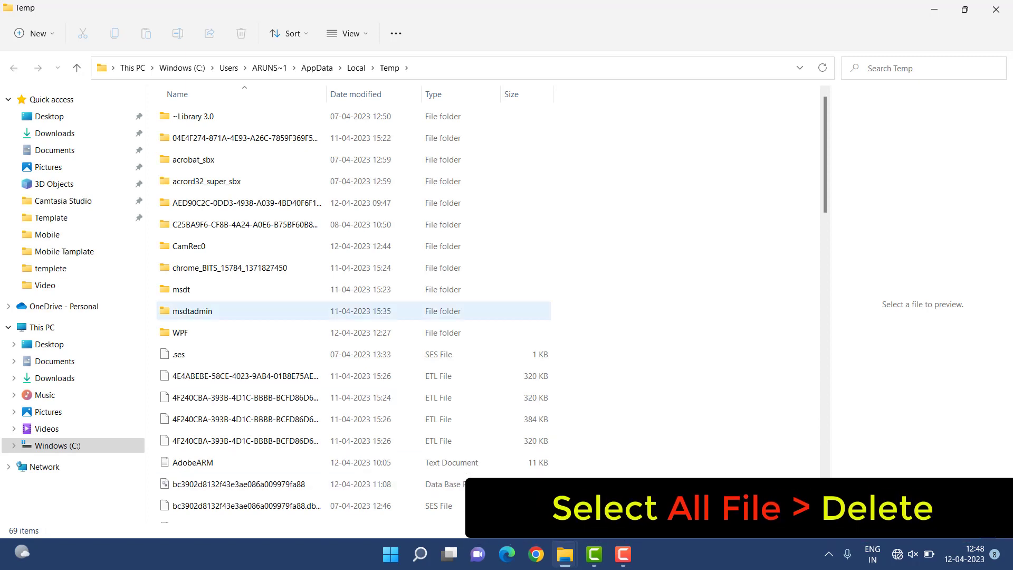
Step: Permanently delete all items in the user's local Temp folder, granting administrator permission for the msdtadmin folder
left_click(354, 311)
key("ctrl+a")
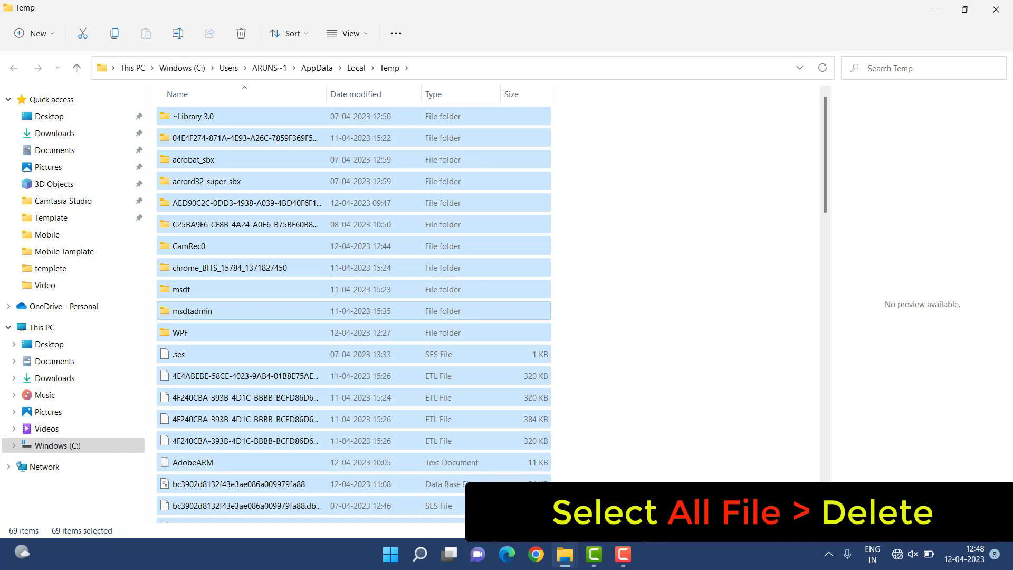
key("shift+Delete")
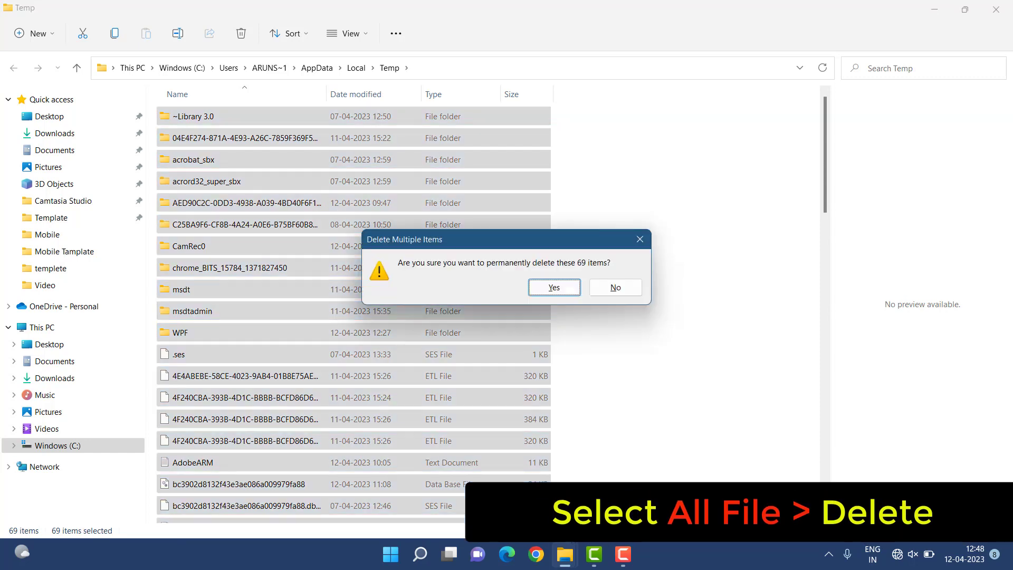
key("Return")
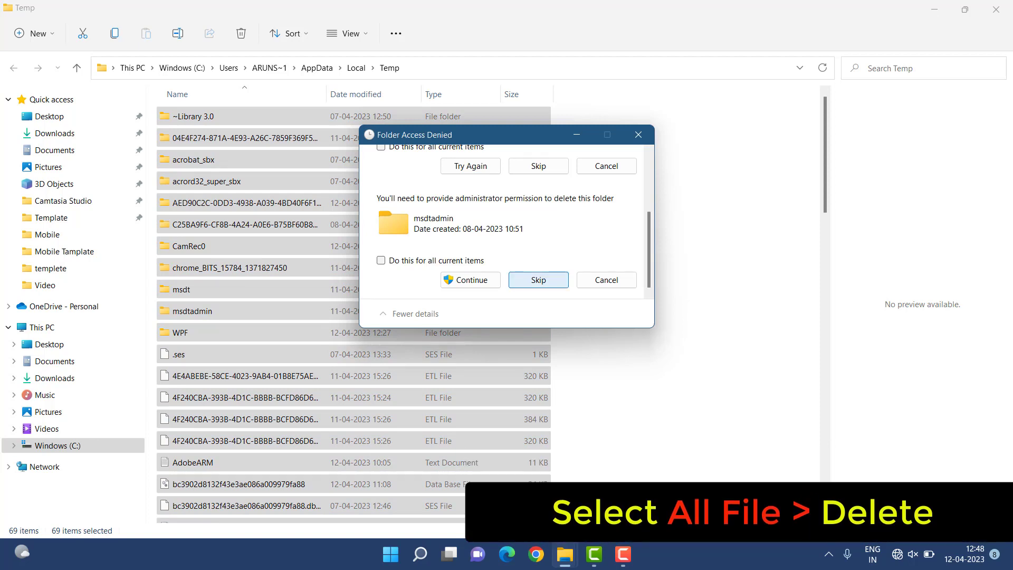
left_click(471, 280)
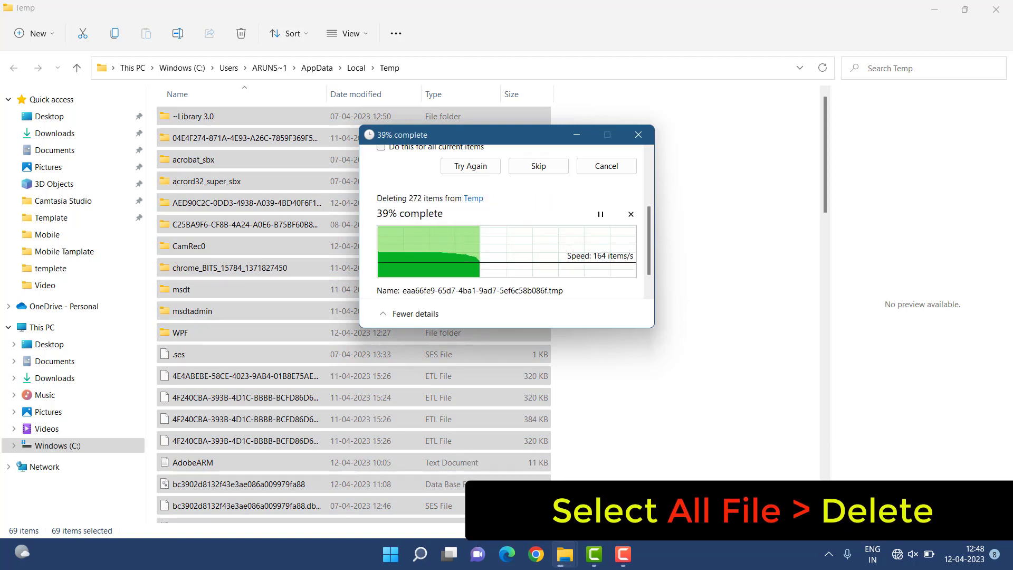
Step: Skip an item that cannot be deleted, and close both the deletion prompt and the local Temp folder window
left_click(538, 280)
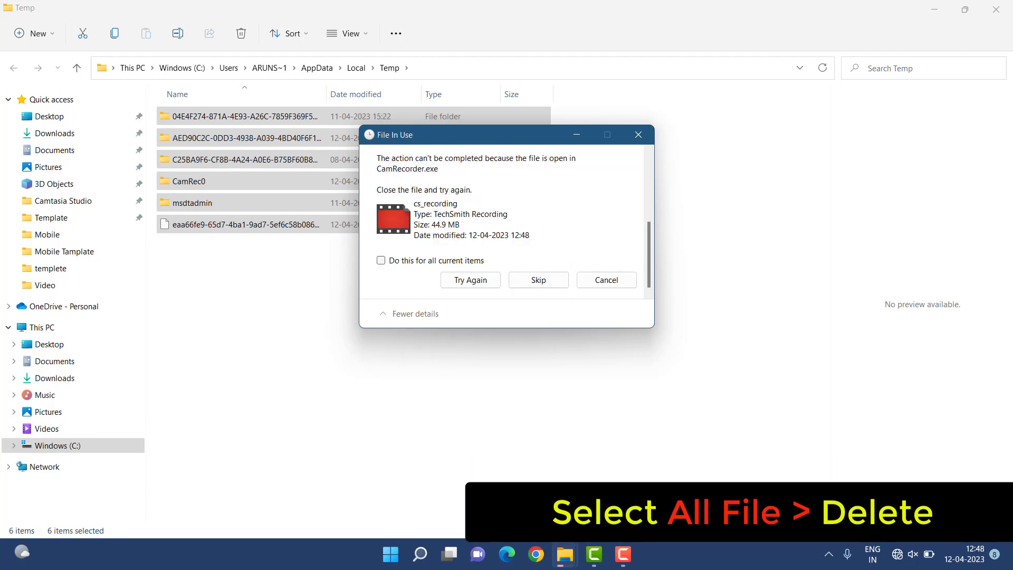
left_click(638, 134)
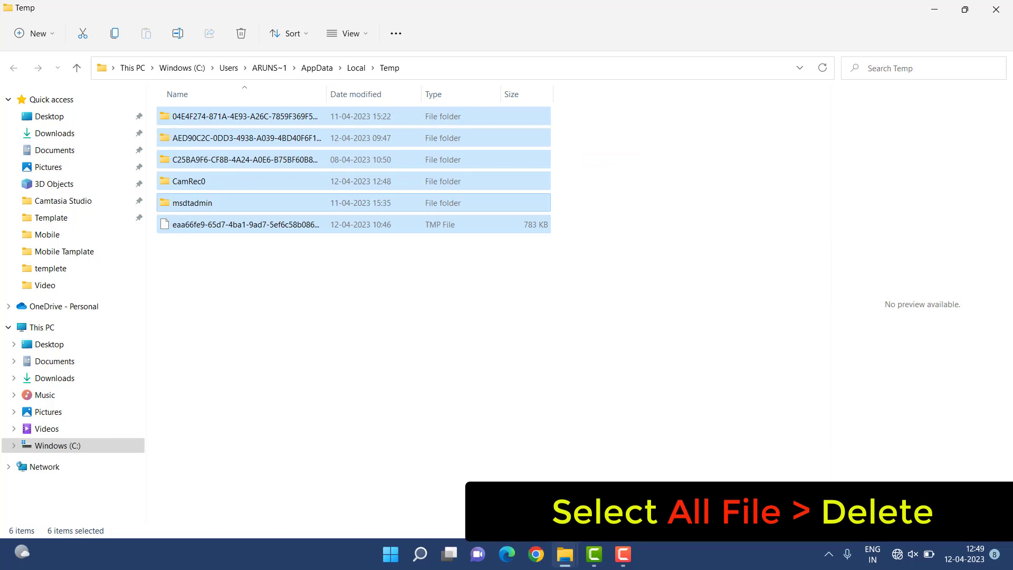
left_click(996, 9)
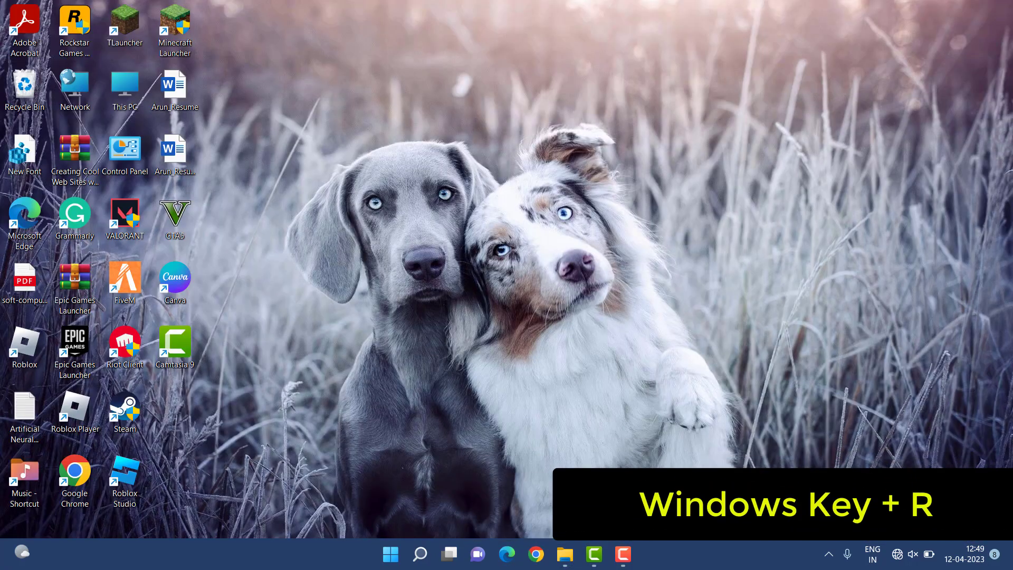
Step: Open Disk Cleanup for the Windows (C:) drive by running the command "cleanmgr"
key("super+r")
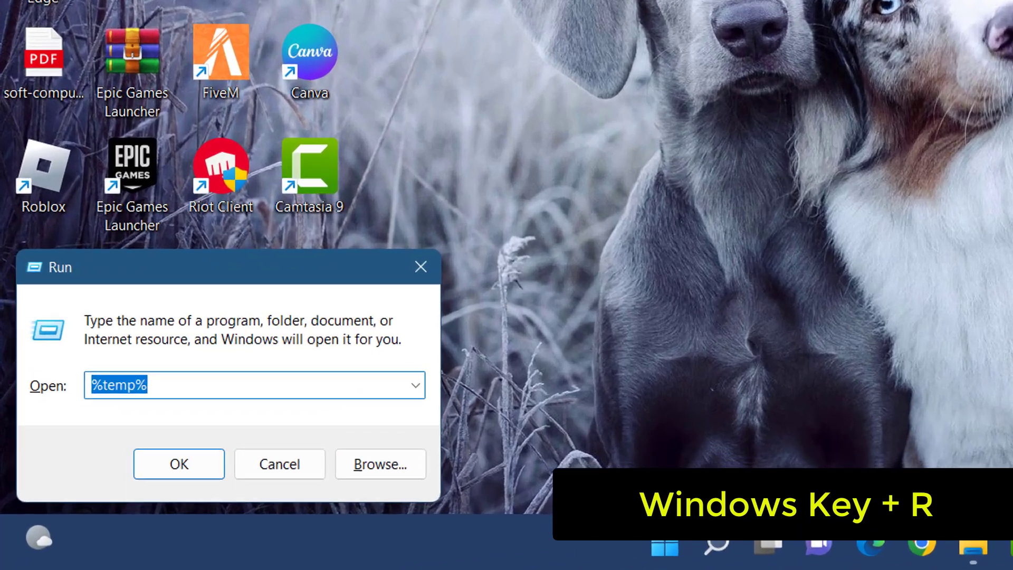
key("BackSpace")
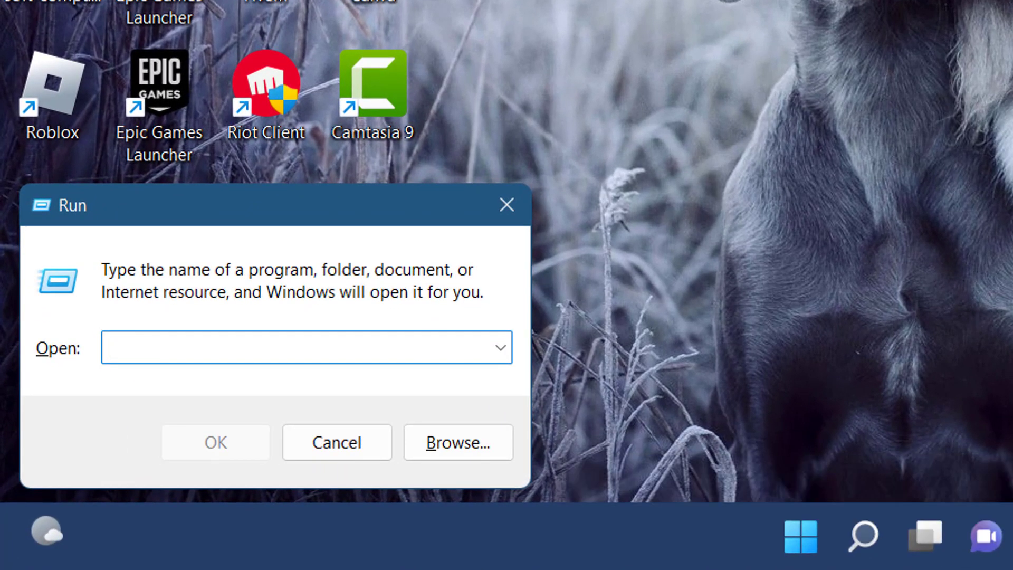
type("c")
key("Escape")
type("lea")
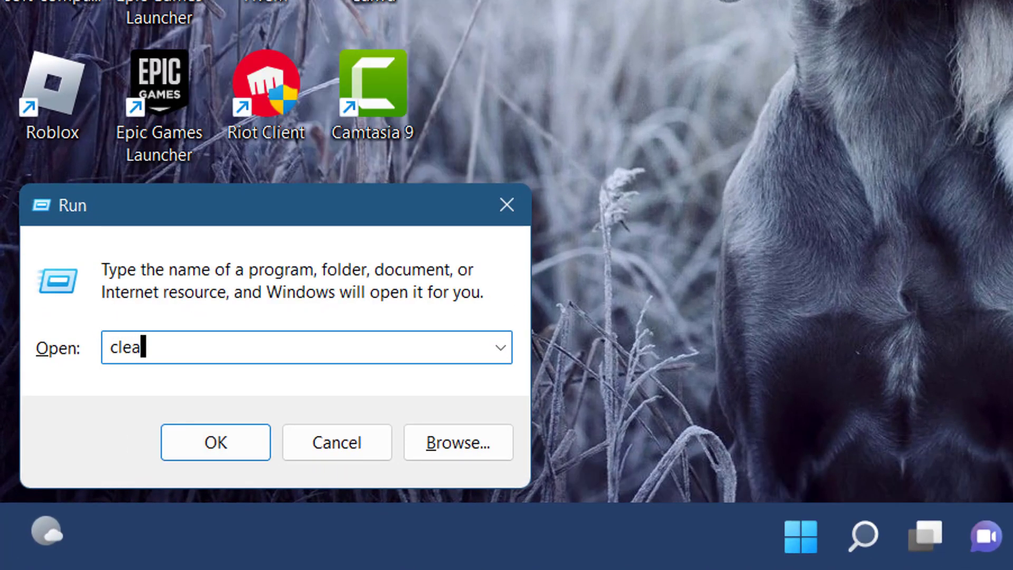
type("nmgr")
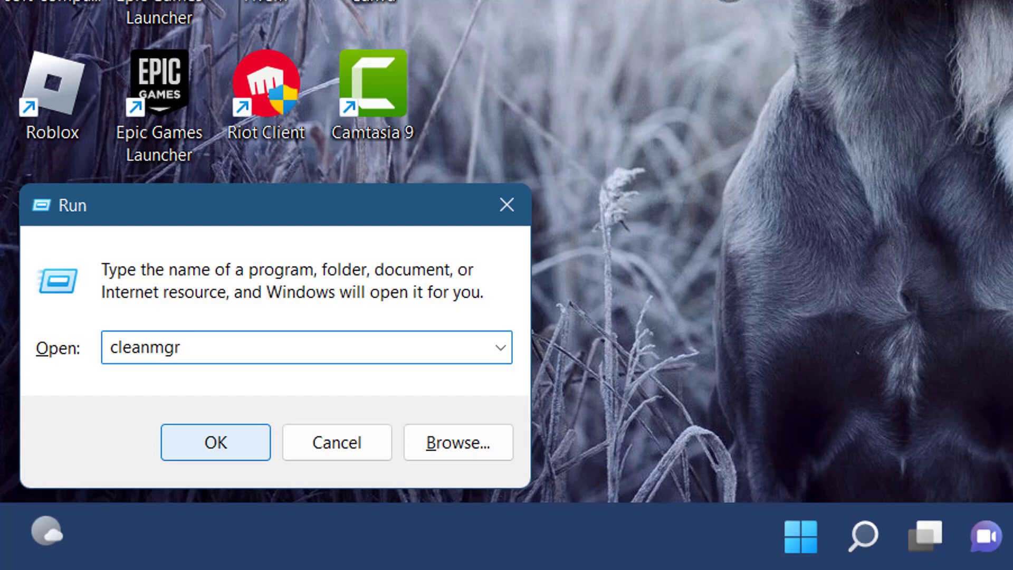
key("Return")
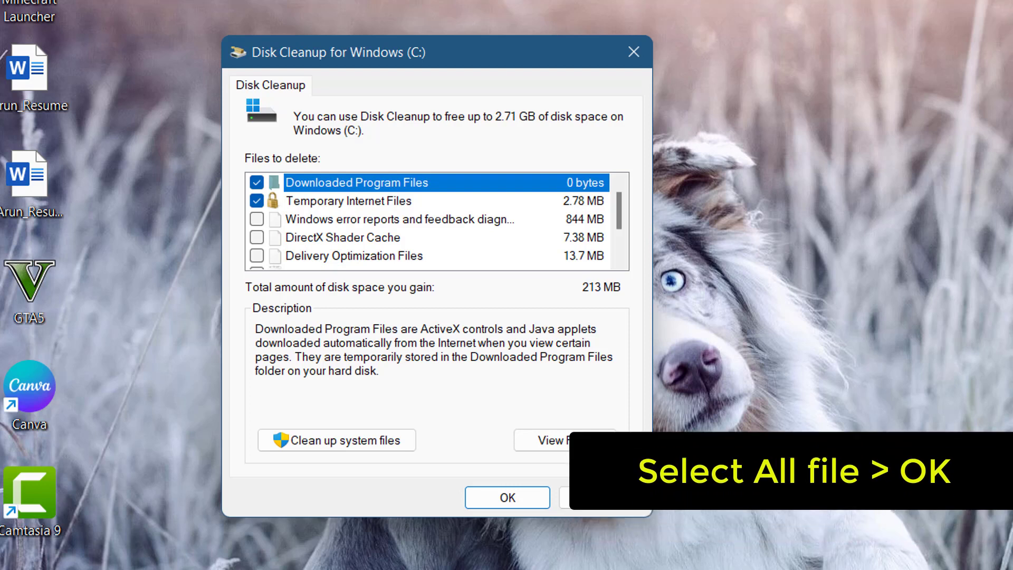
Step: Include Windows error reports, DirectX Shader Cache, Delivery Optimization Files, Recycle Bin and Temporary files in the files to delete
left_click(257, 219)
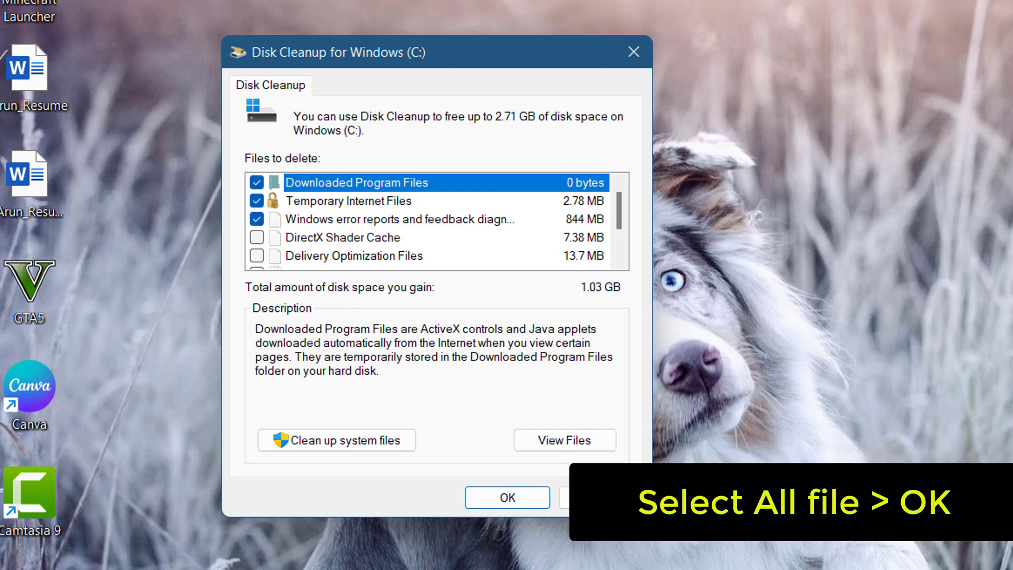
left_click(275, 256)
left_click(257, 237)
left_click(257, 256)
scroll(257, 256, "down", 1)
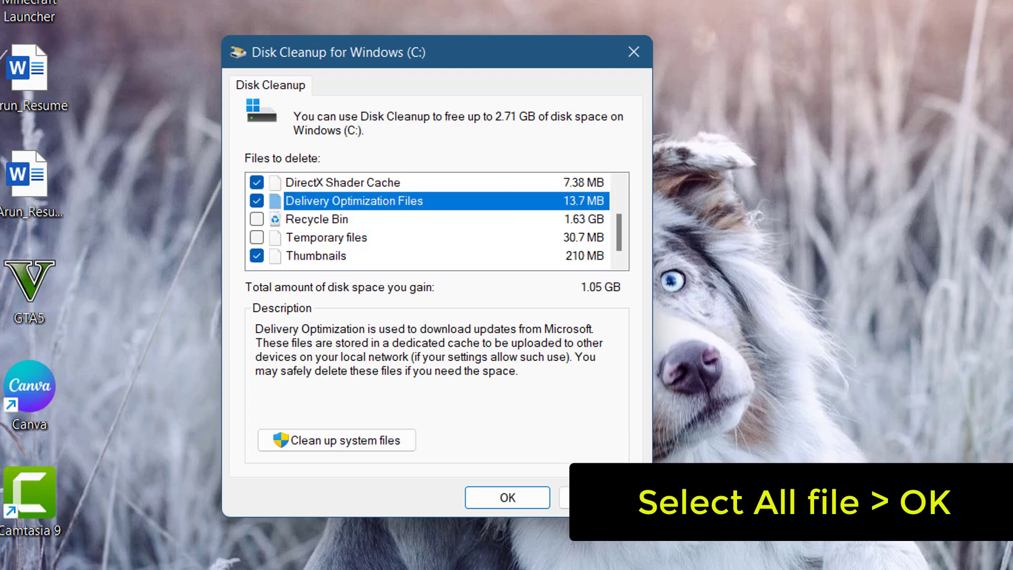
left_click(257, 219)
left_click(274, 237)
left_click(257, 238)
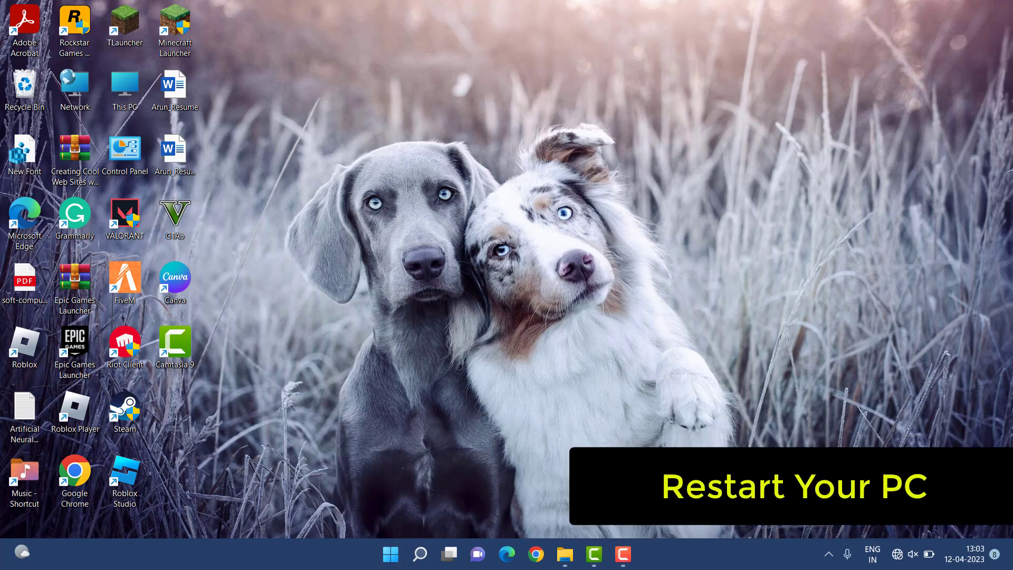
Step: Restart the PC after the disk cleanup
left_click(390, 554)
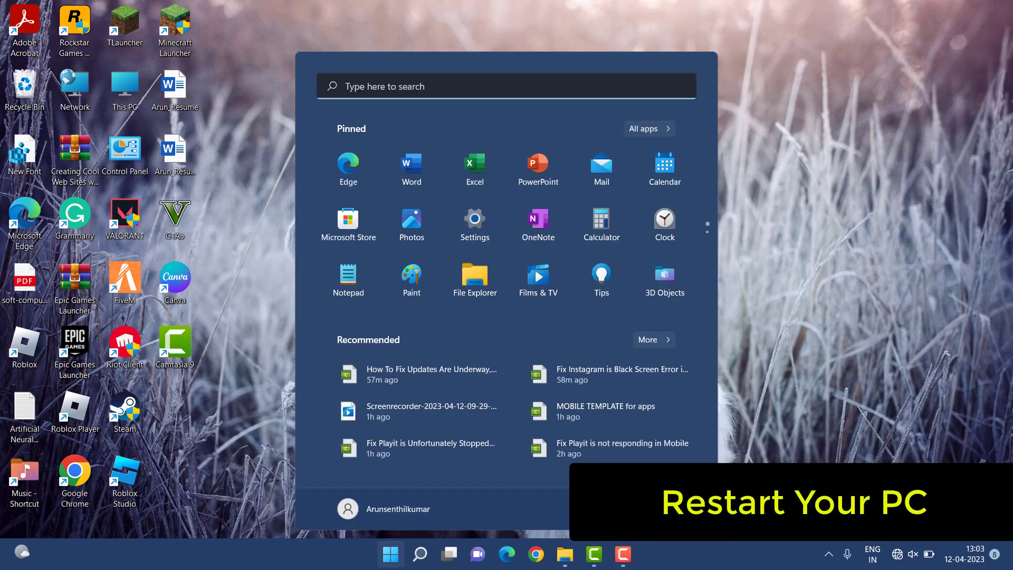